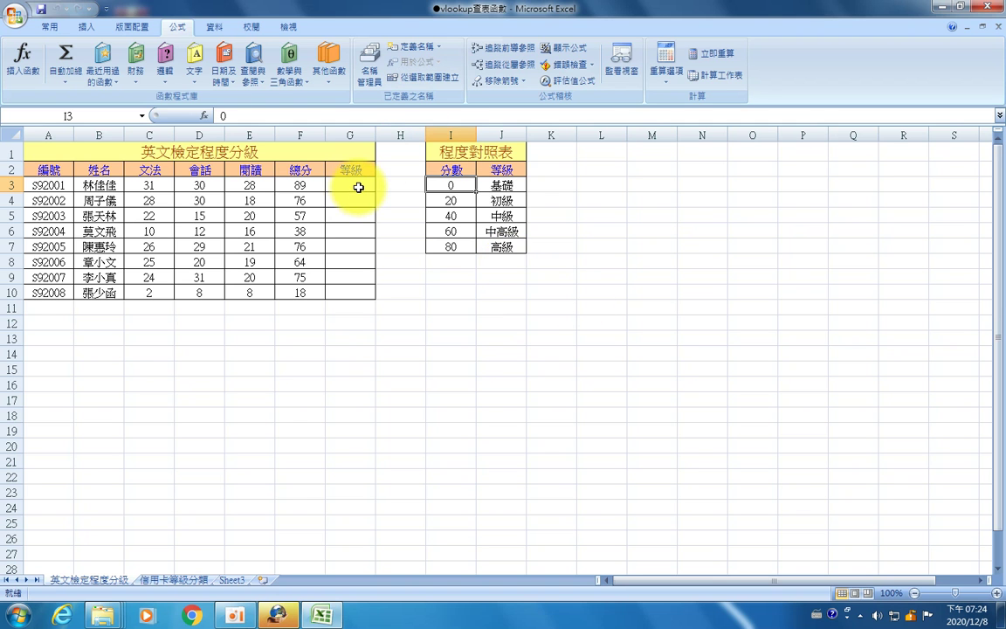
pyautogui.click(358, 187)
pyautogui.click(659, 171)
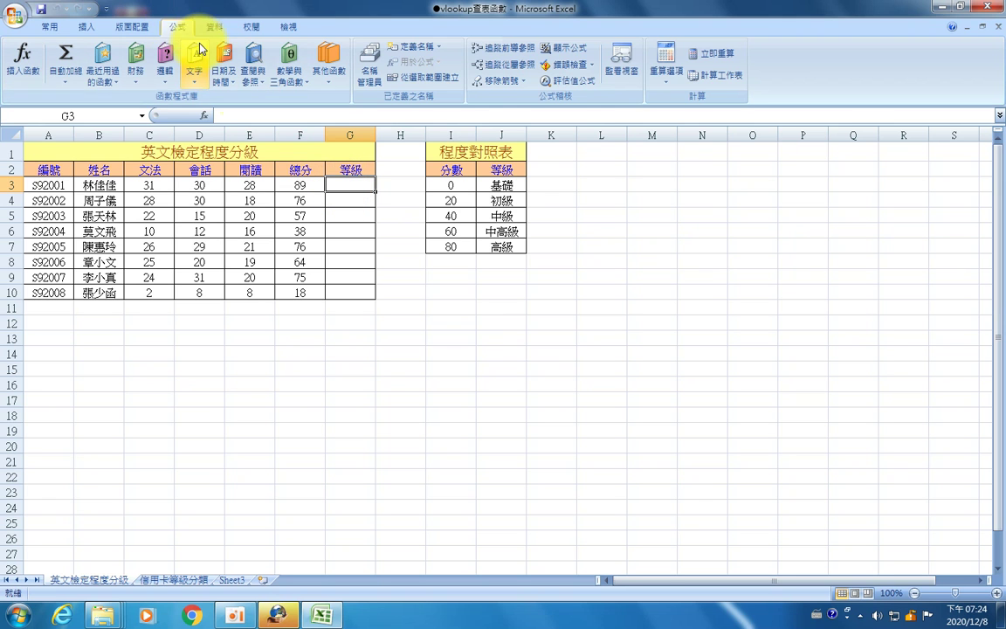
pyautogui.click(253, 80)
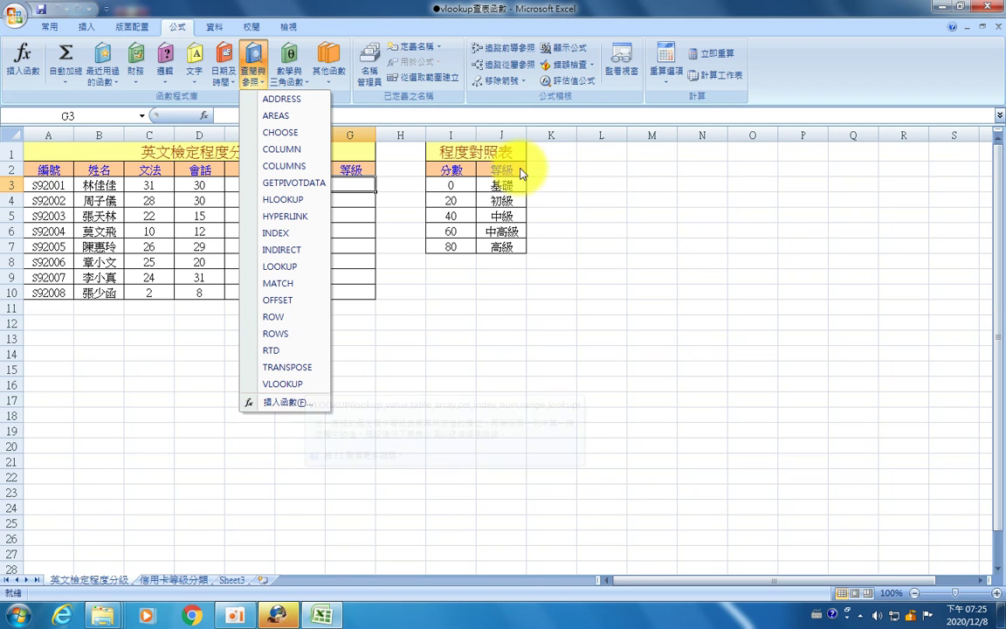
# Step: Dismiss the Windows color scheme prompt without choosing any of its options
pyautogui.click(455, 191)
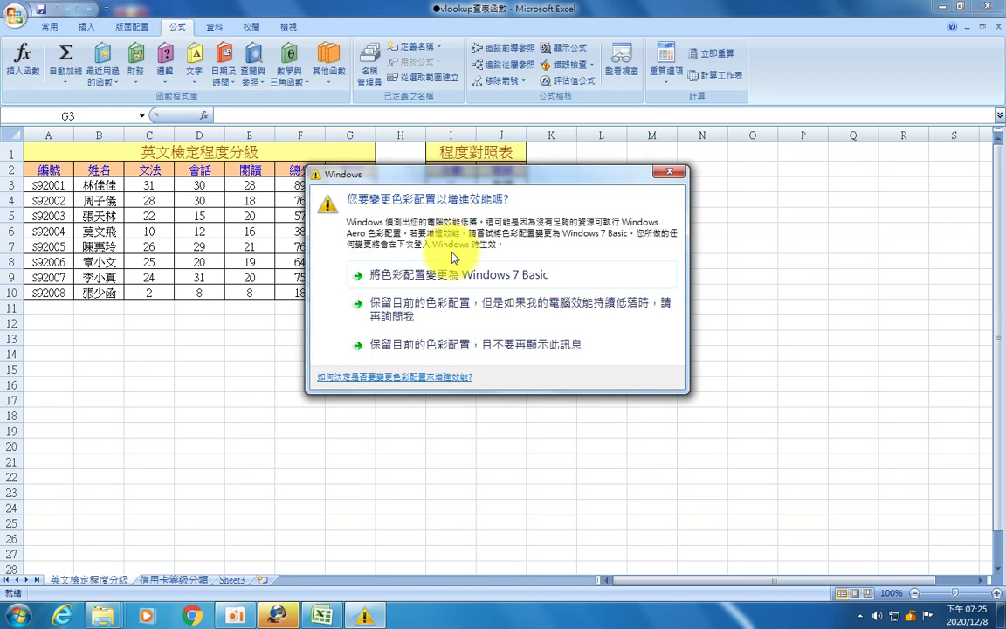
pyautogui.click(674, 172)
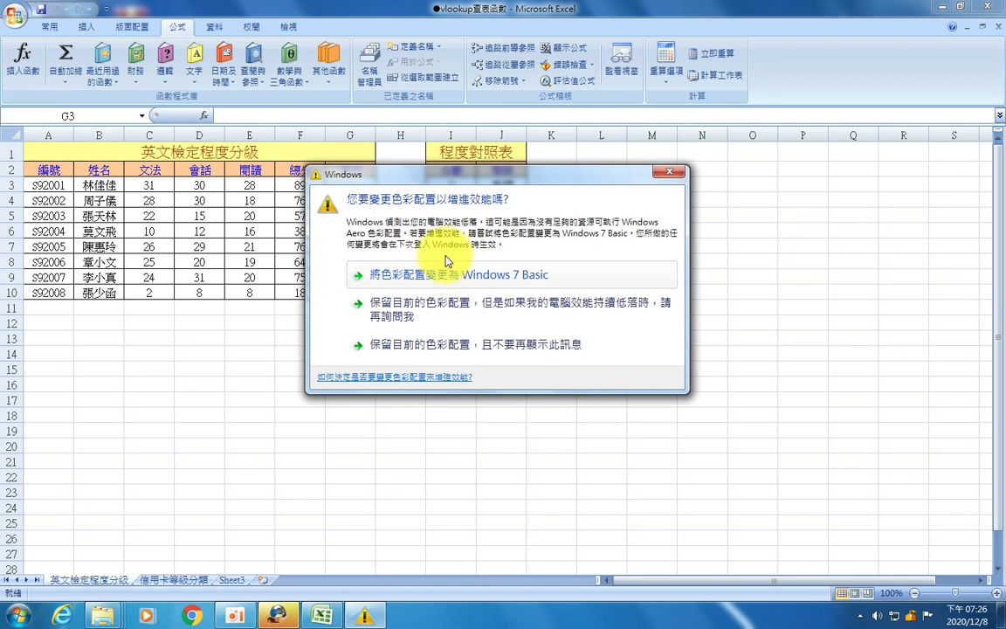
pyautogui.click(670, 171)
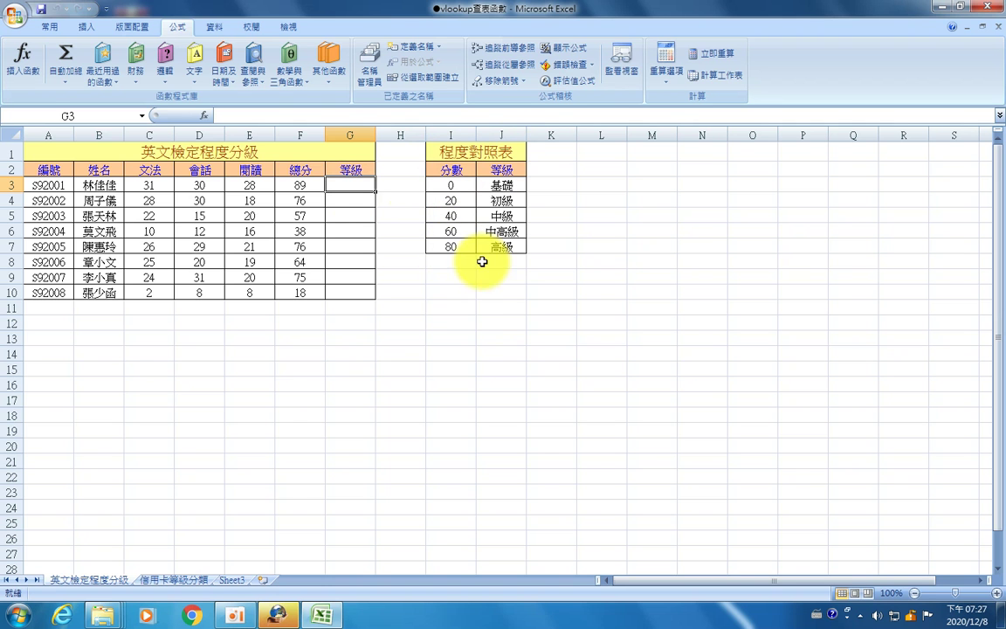
# Step: Look through the 信用卡等級分類 and Sheet3 worksheets and return to the 英文檢定程度分級 sheet
pyautogui.click(171, 579)
pyautogui.click(231, 580)
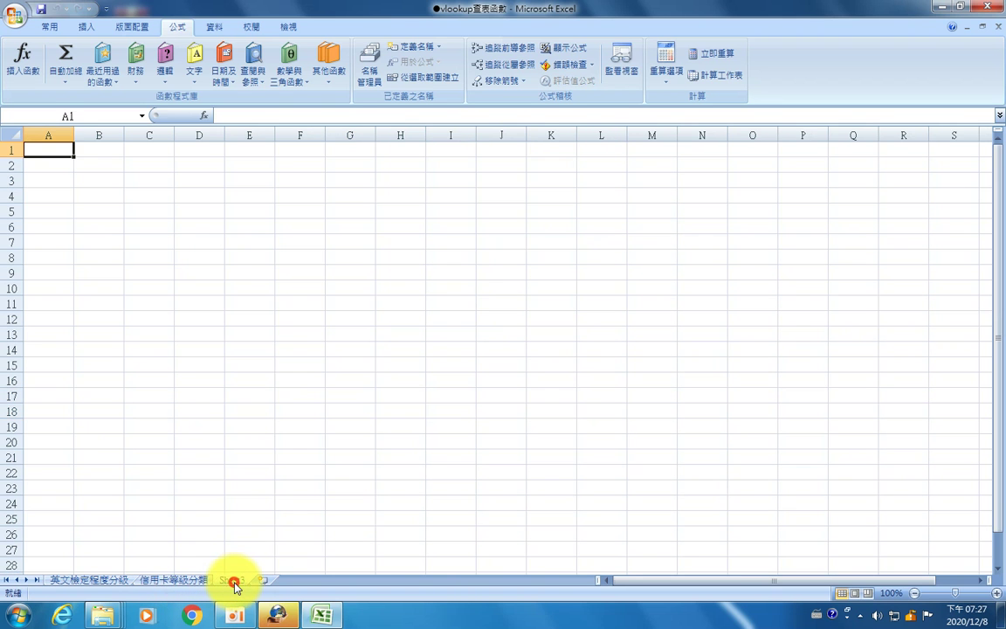
pyautogui.click(194, 579)
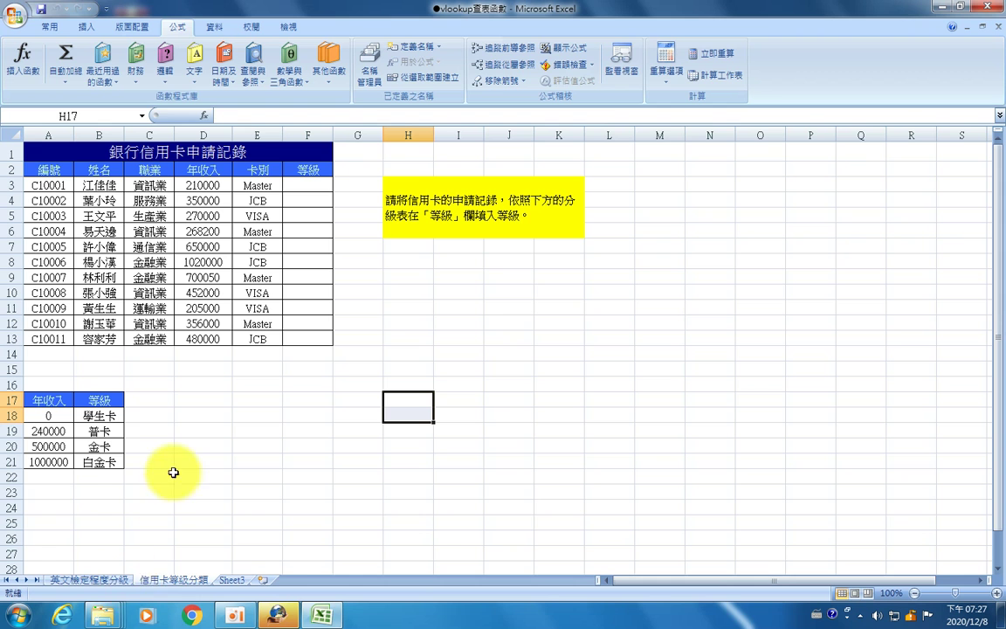
pyautogui.moveTo(661, 580)
pyautogui.mouseDown()
pyautogui.moveTo(632, 592)
pyautogui.moveTo(730, 587)
pyautogui.moveTo(602, 587)
pyautogui.mouseUp()
pyautogui.click(79, 580)
pyautogui.click(185, 579)
pyautogui.click(85, 580)
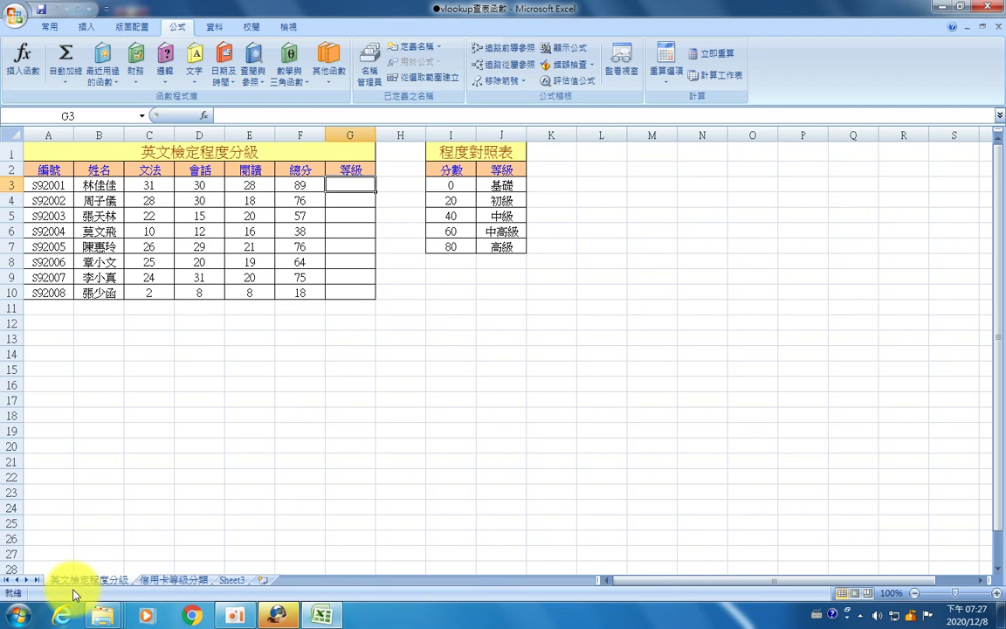
pyautogui.click(153, 581)
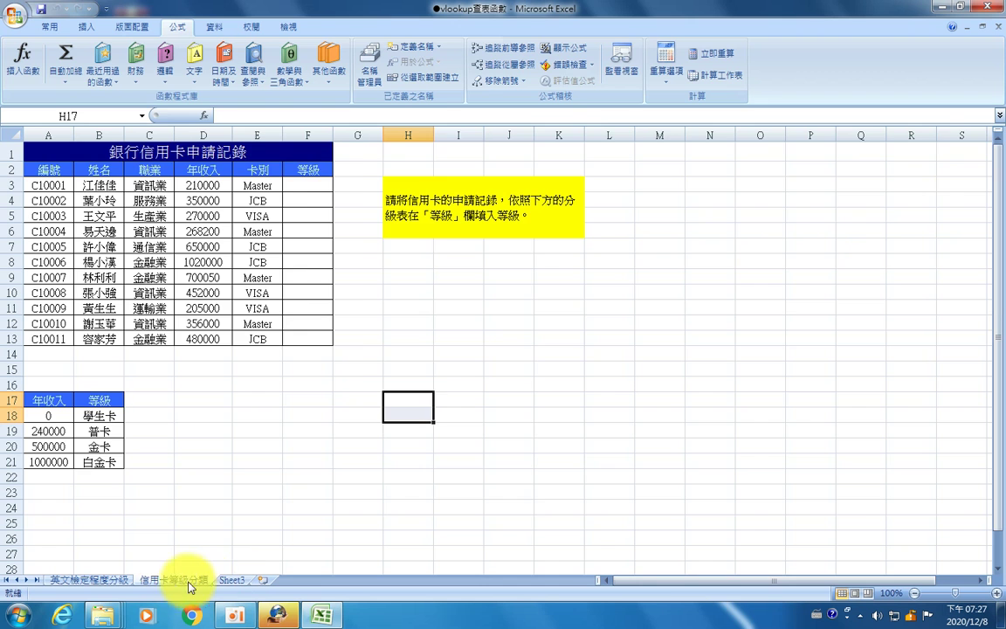
pyautogui.click(118, 580)
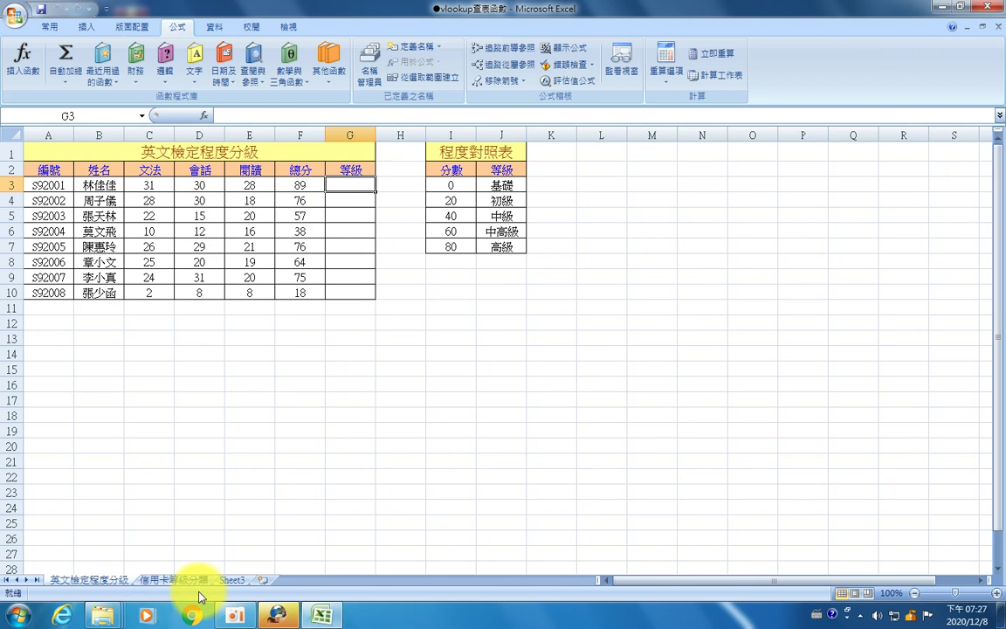
# Step: Start a VLOOKUP function in cell G3 with the total score in F3 as the Lookup_value
pyautogui.click(348, 186)
pyautogui.press('Left')
pyautogui.press('Right')
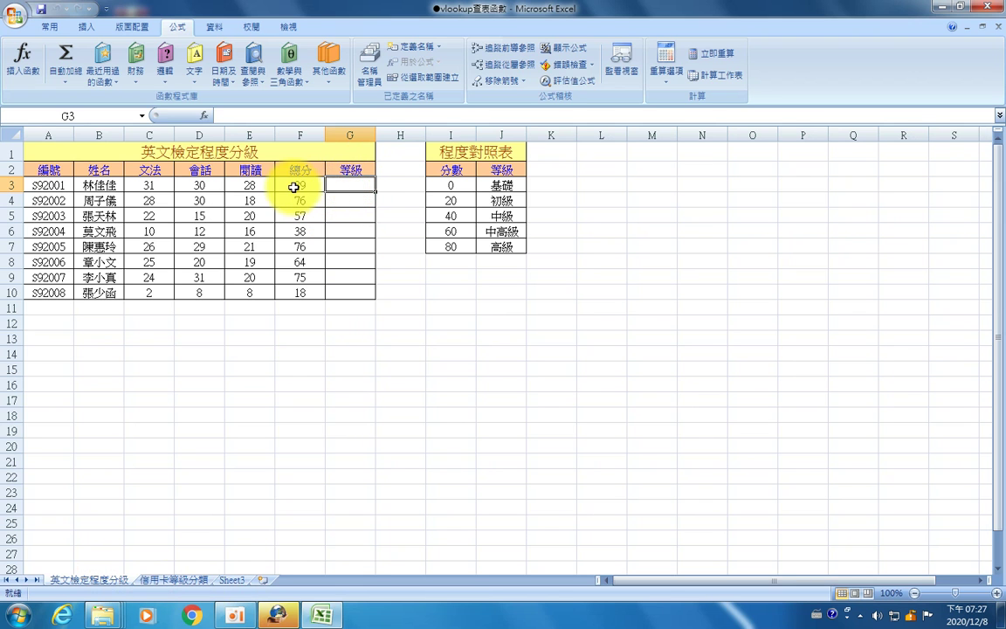
pyautogui.click(253, 72)
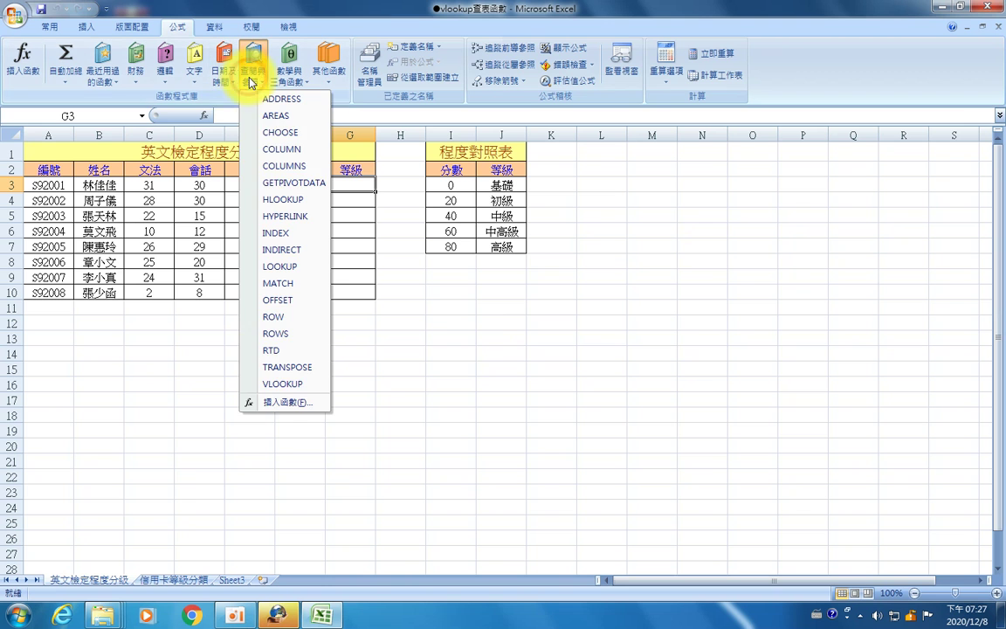
pyautogui.click(310, 385)
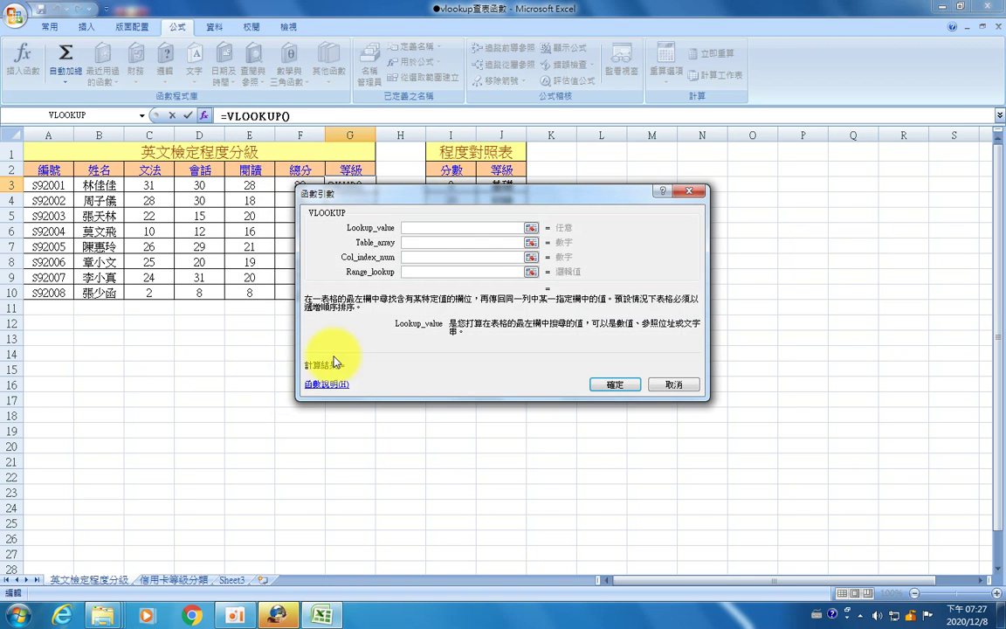
pyautogui.moveTo(443, 195); pyautogui.dragTo(527, 308)
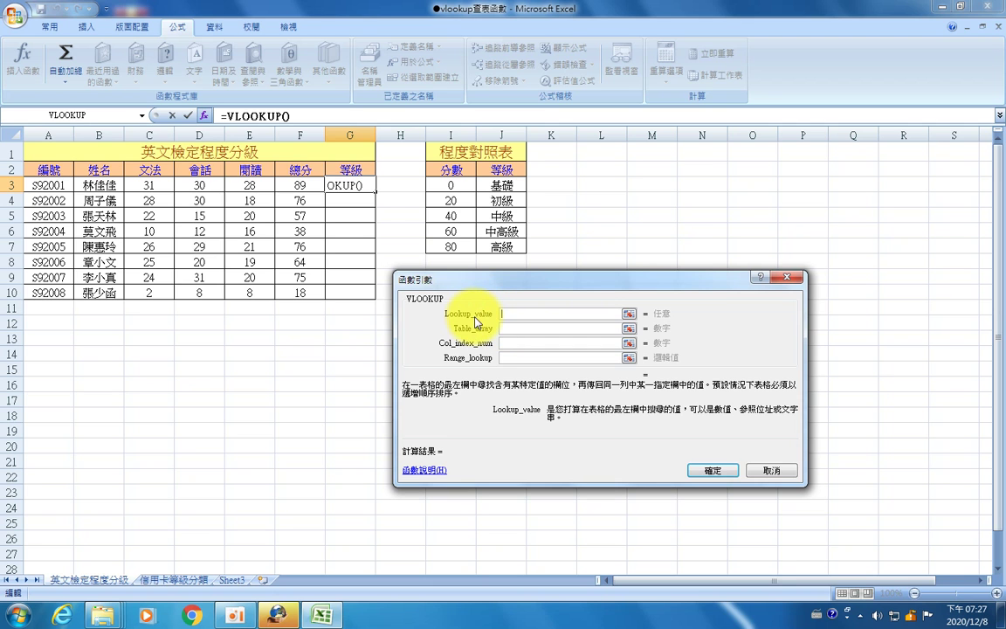
pyautogui.click(309, 187)
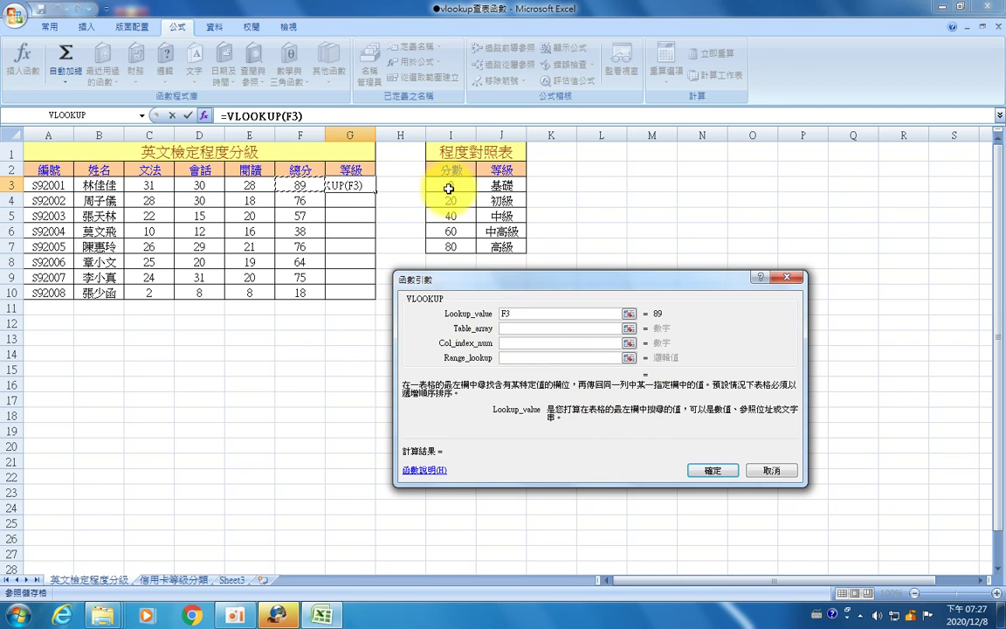
# Step: Set the VLOOKUP Table_array to the level comparison table as the absolute range $I$3:$J$7
pyautogui.click(514, 329)
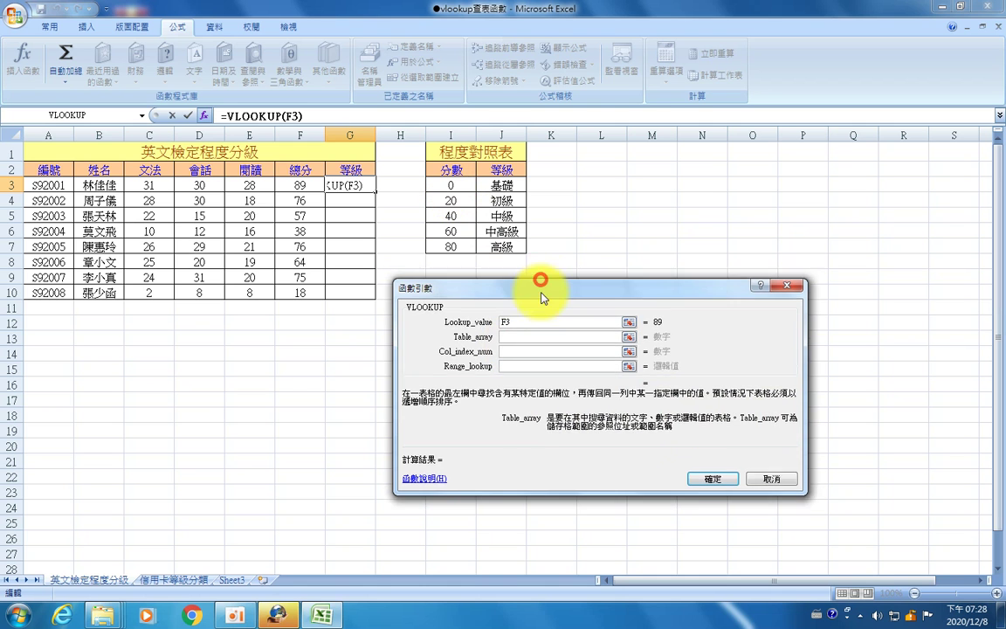
pyautogui.moveTo(447, 185); pyautogui.dragTo(505, 247)
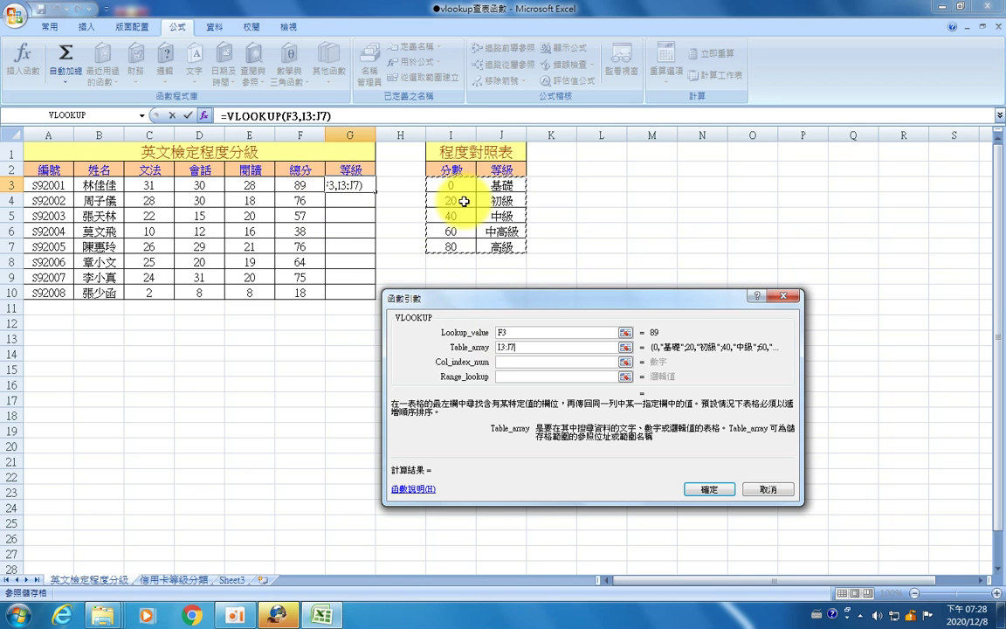
pyautogui.click(500, 348)
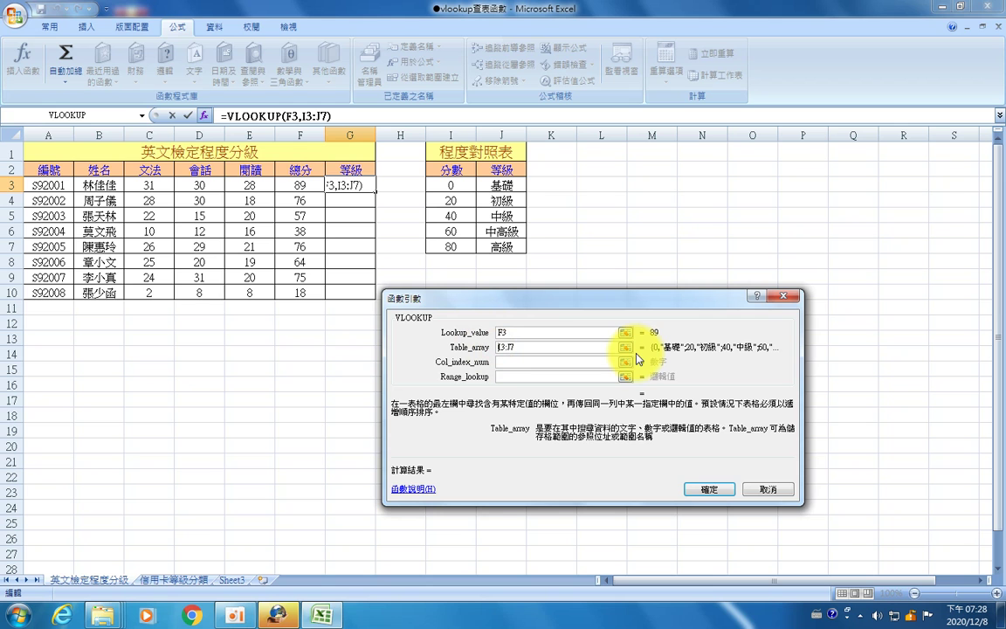
pyautogui.write('$I')
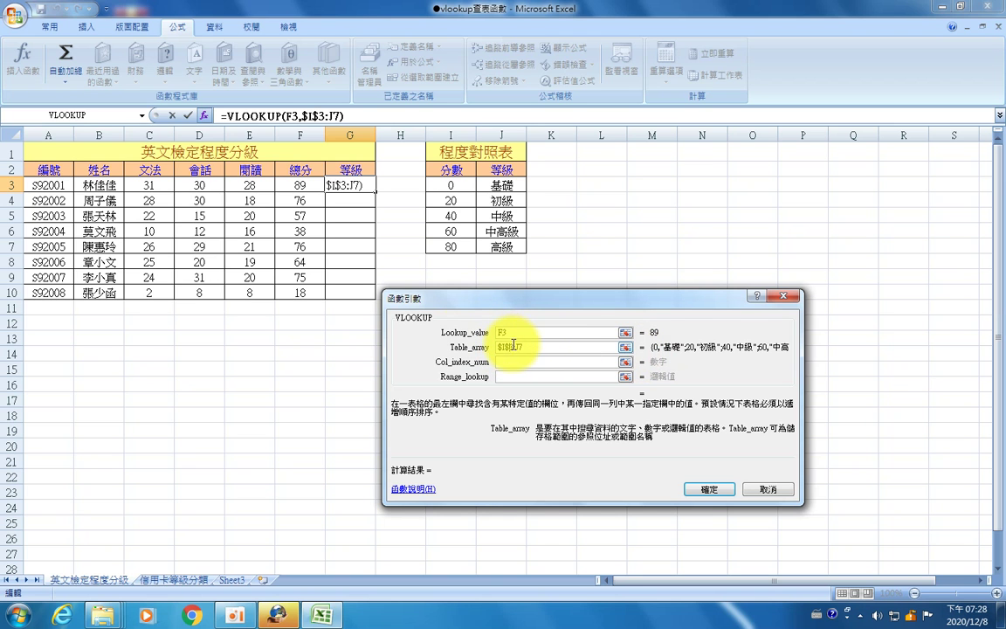
pyautogui.write('$')
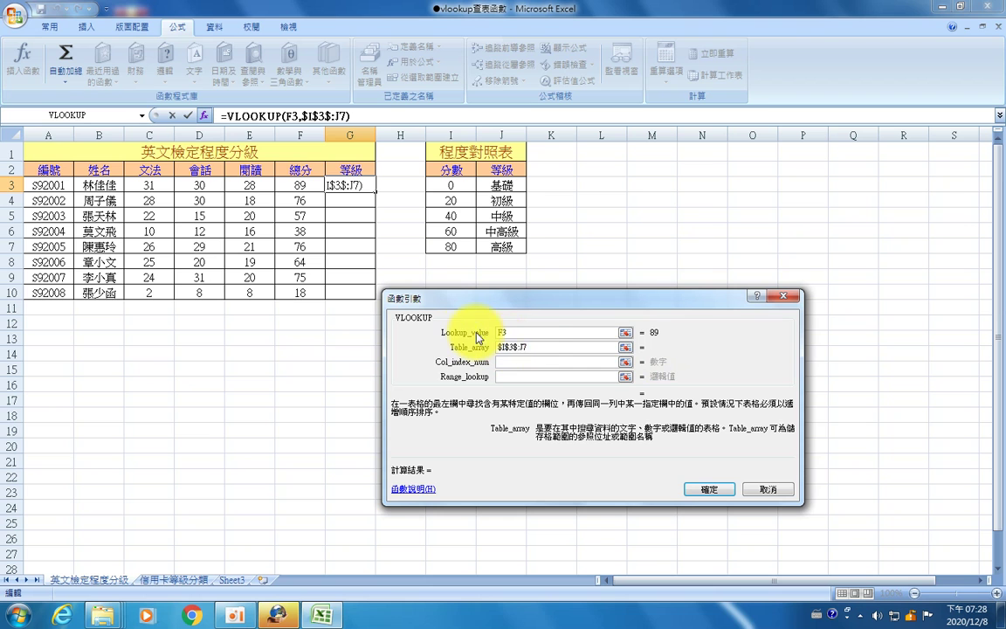
pyautogui.press('BackSpace')
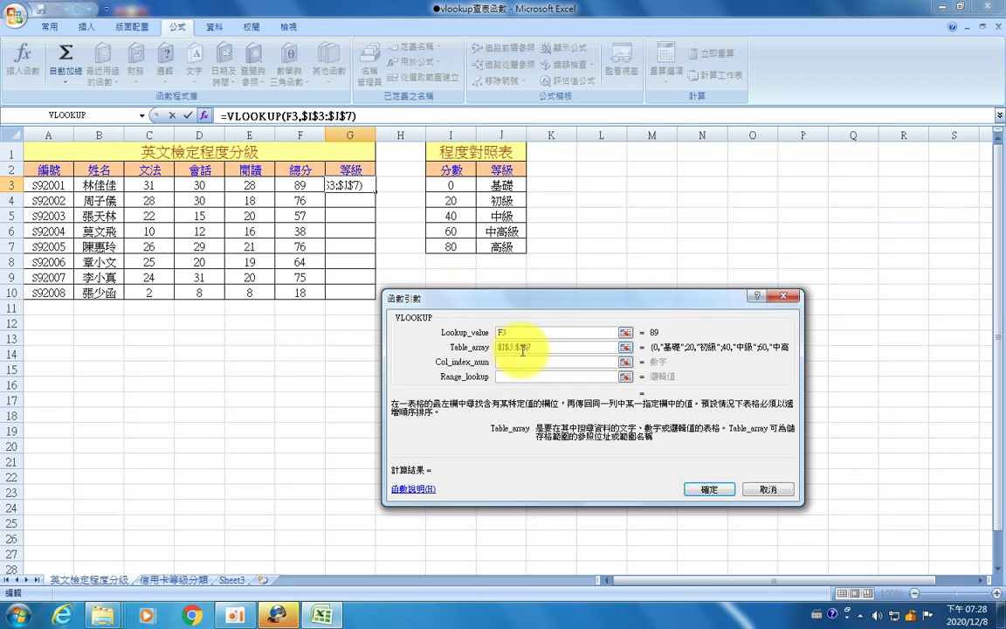
pyautogui.click(528, 348)
# Step: Set the VLOOKUP Col_index_num to 2 and Range_lookup to true, dismissing the Windows color scheme prompt
pyautogui.press('Tab')
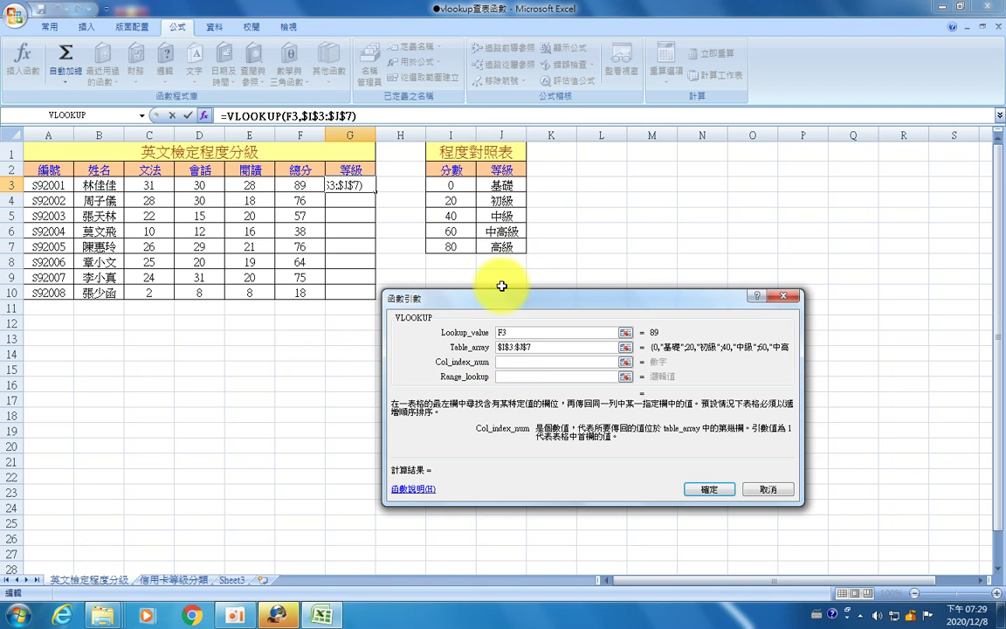
pyautogui.write('2')
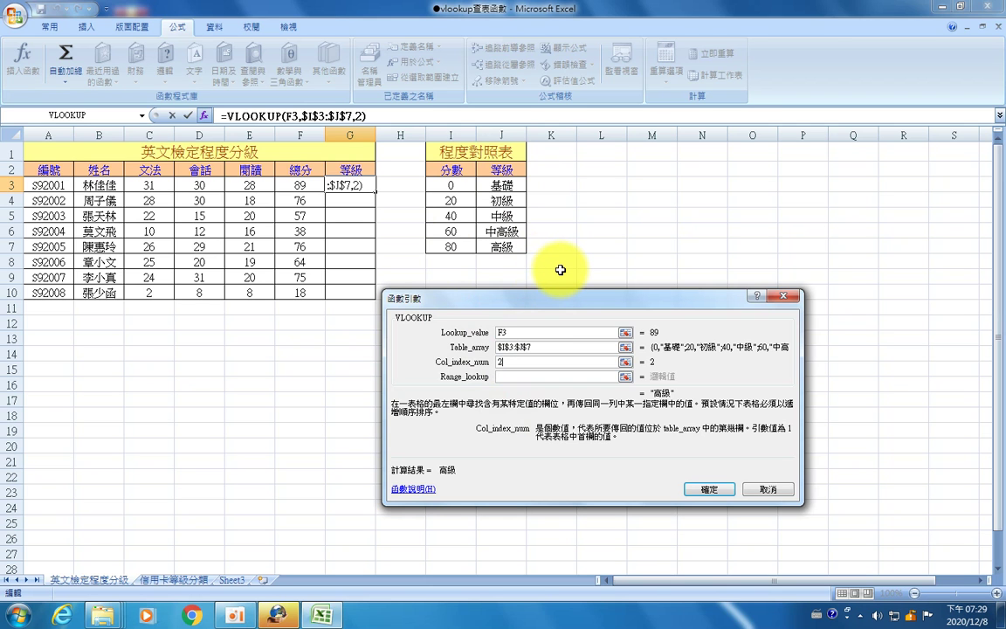
pyautogui.click(510, 376)
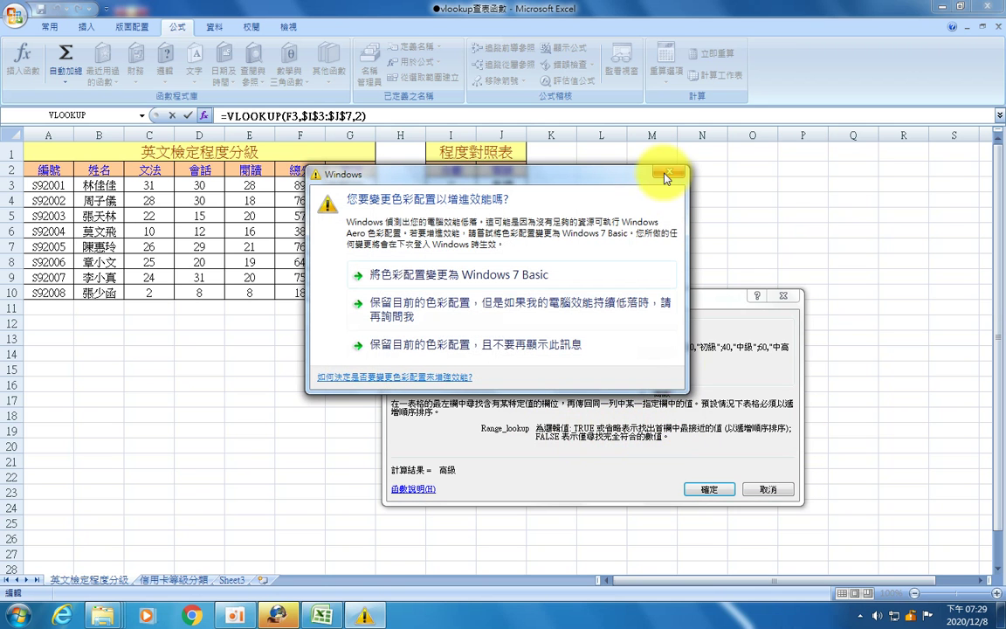
pyautogui.click(663, 174)
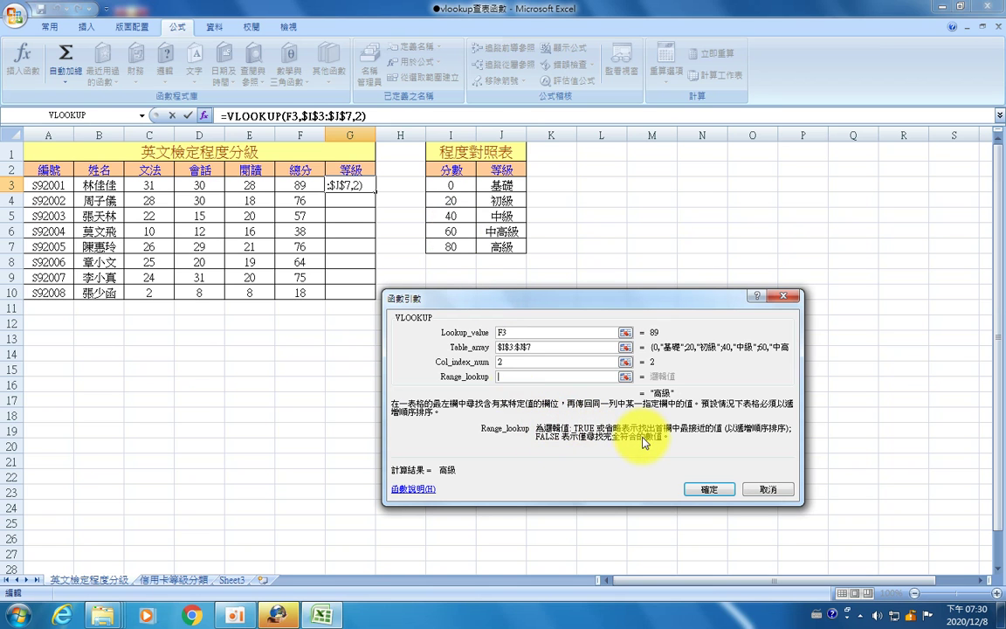
pyautogui.write('tr')
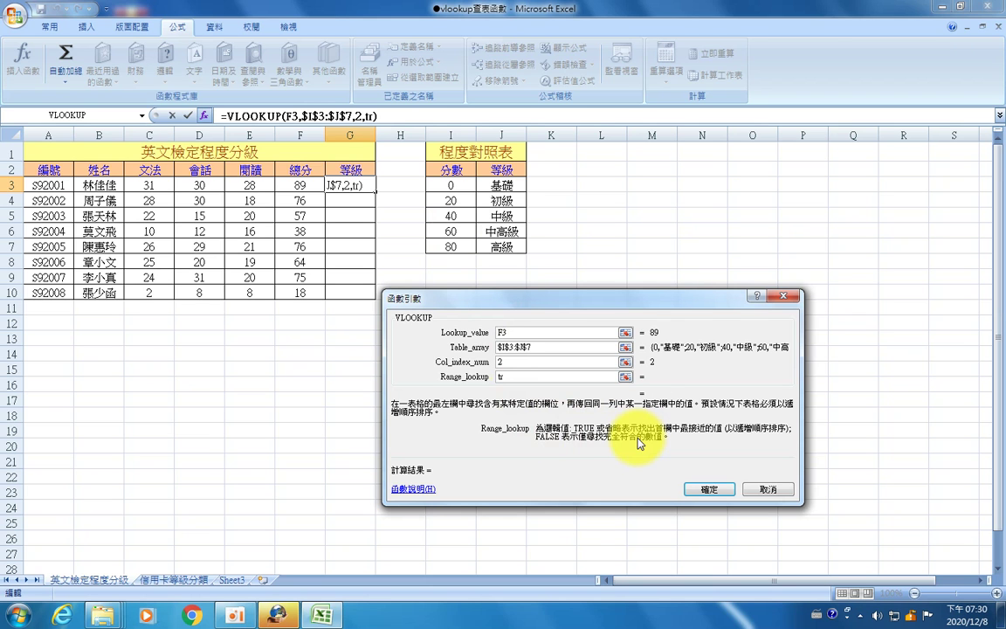
pyautogui.write('ue')
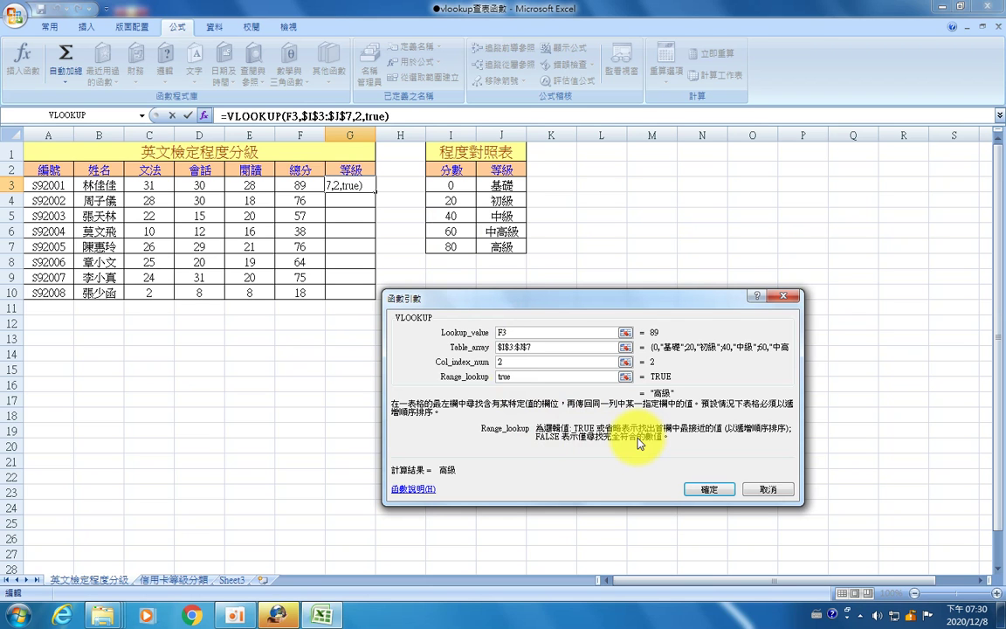
# Step: Finish the VLOOKUP formula in G3 and fill it down through G10
pyautogui.click(710, 493)
pyautogui.click(710, 492)
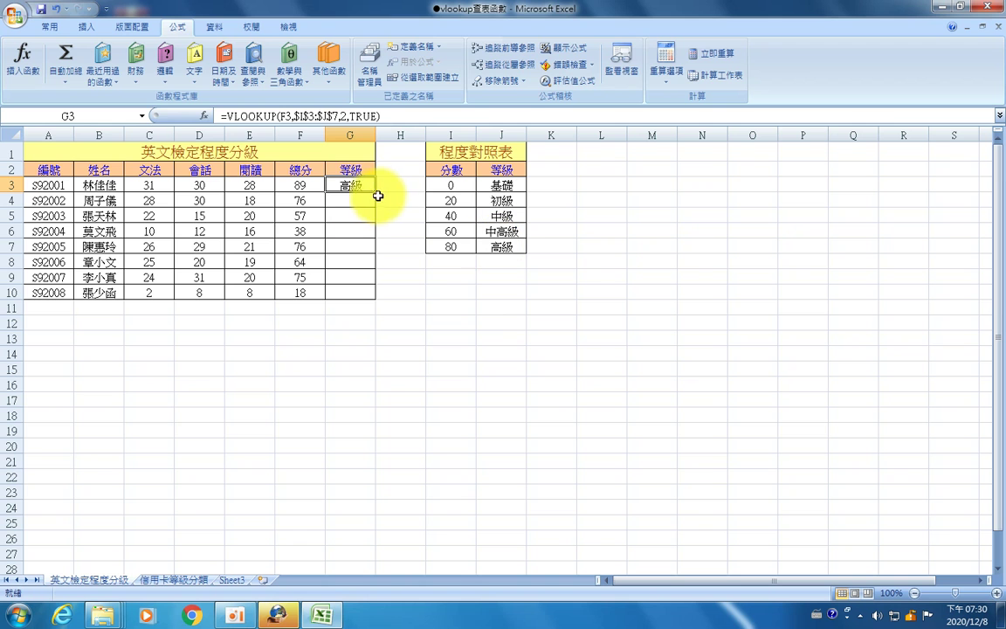
pyautogui.moveTo(375, 190); pyautogui.dragTo(381, 307)
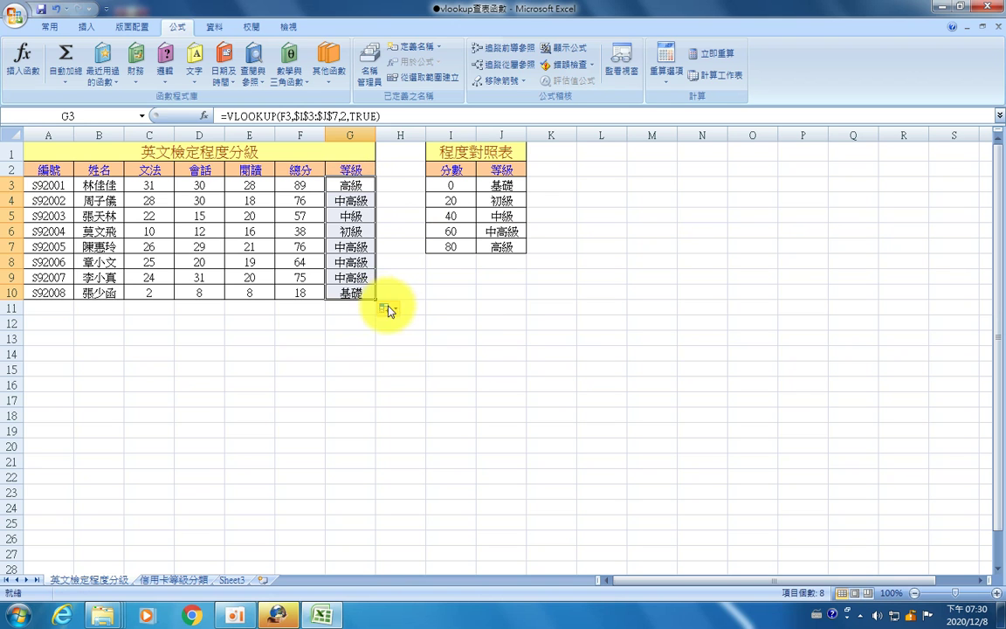
# Step: Inspect the formulas in several cells of the 等級 column between G3 and G10
pyautogui.click(363, 187)
pyautogui.click(354, 216)
pyautogui.click(354, 246)
pyautogui.click(354, 293)
pyautogui.click(358, 188)
pyautogui.click(354, 216)
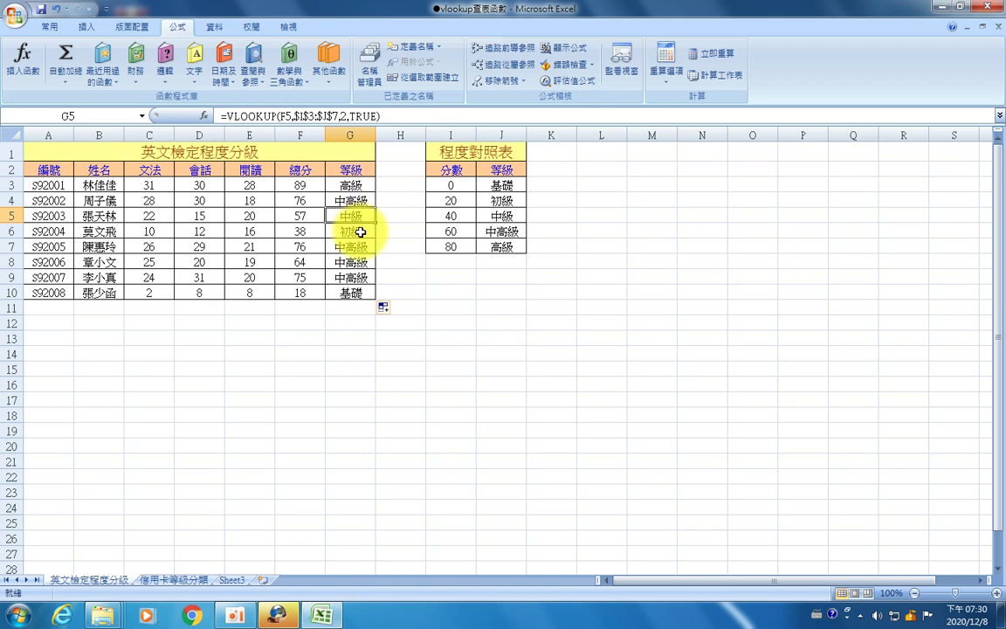
pyautogui.click(356, 234)
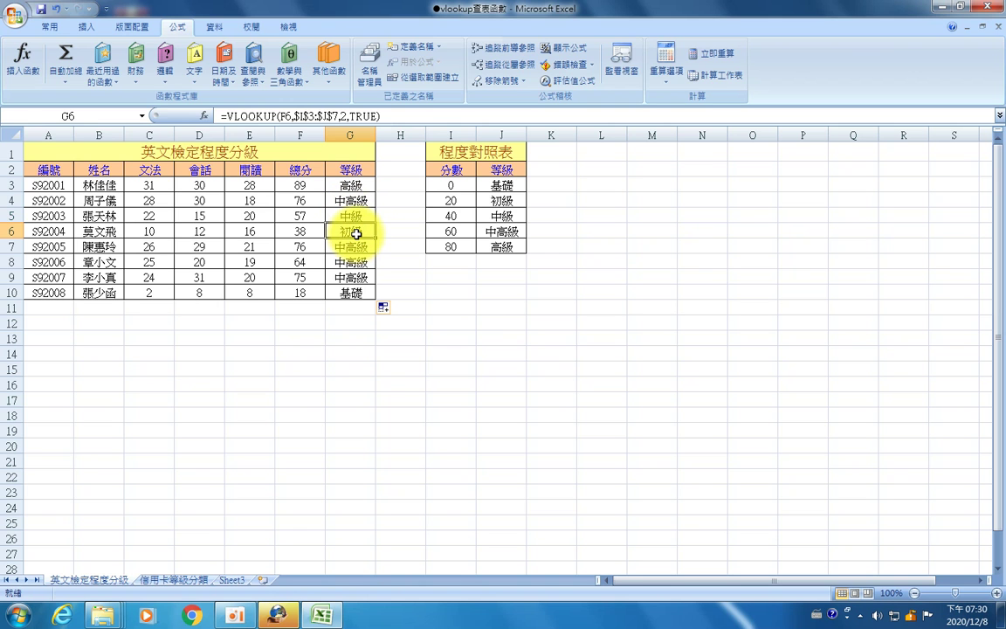